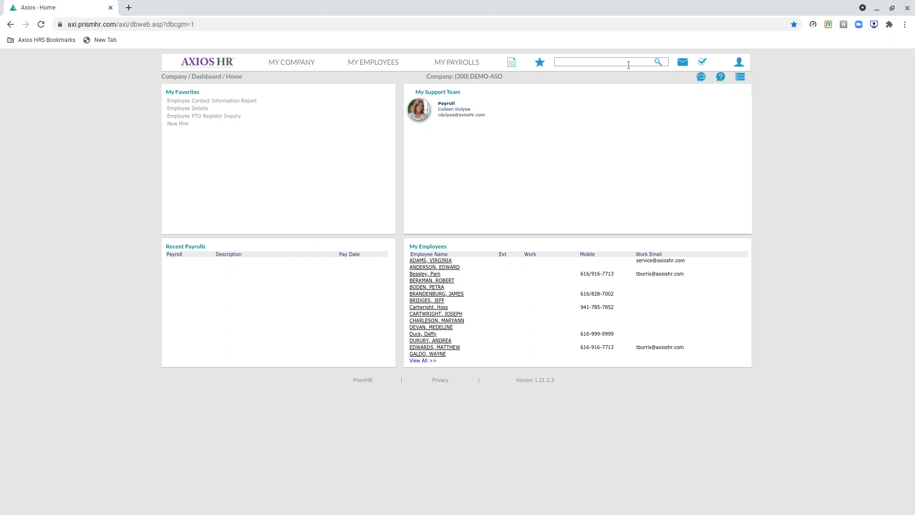
Search the applications for "manage doc" and open the Manage Documents page
click(628, 65)
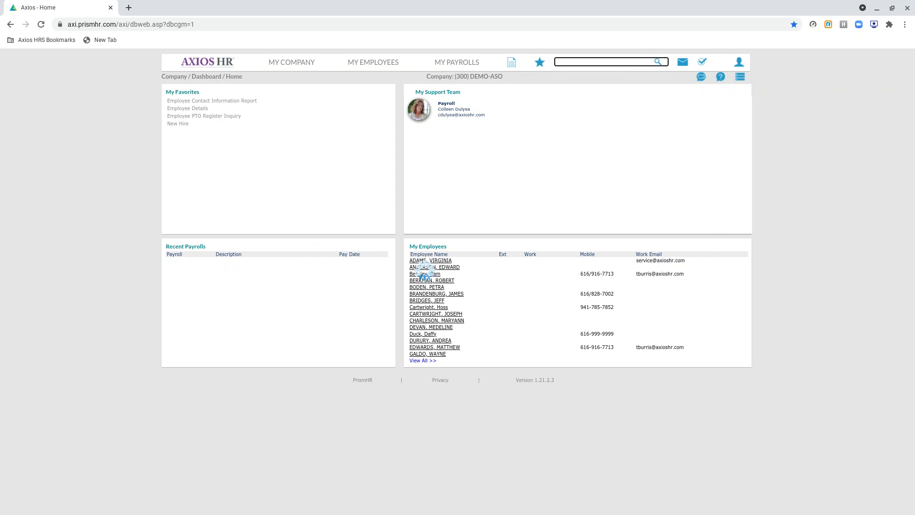
text(manage )
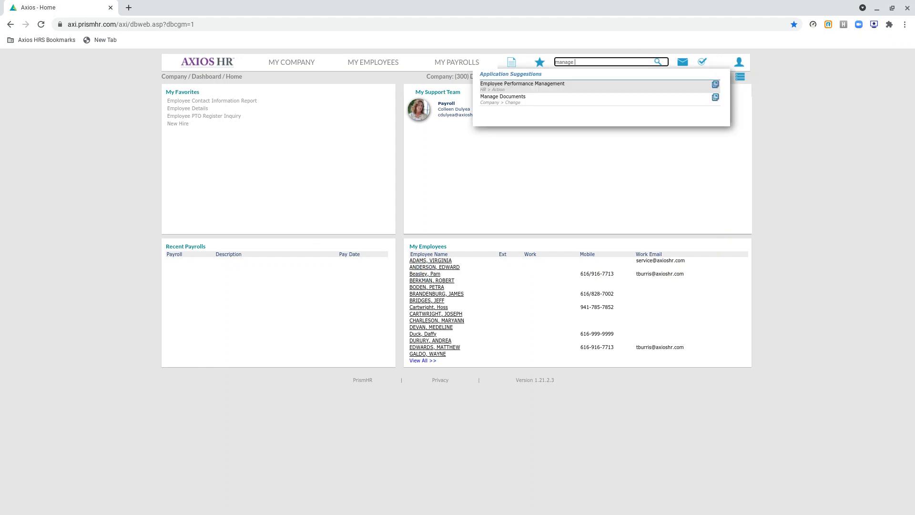
text(doc)
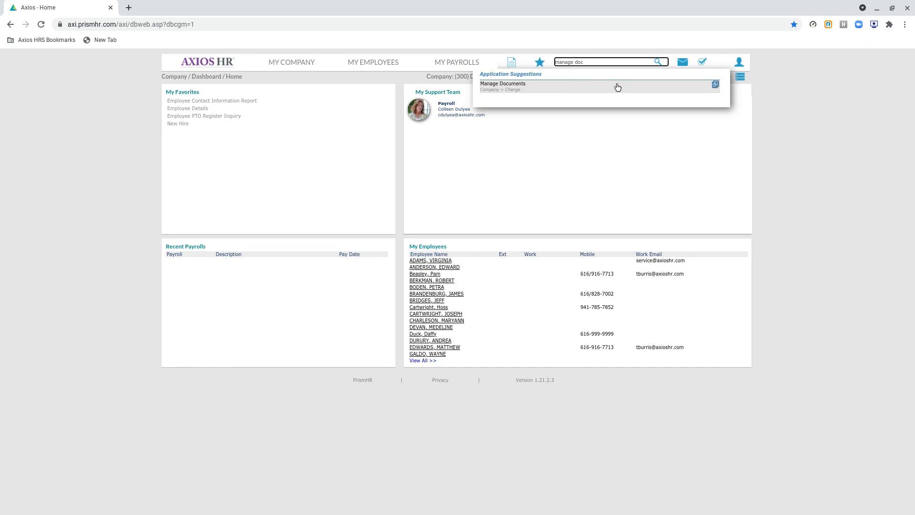
click(617, 87)
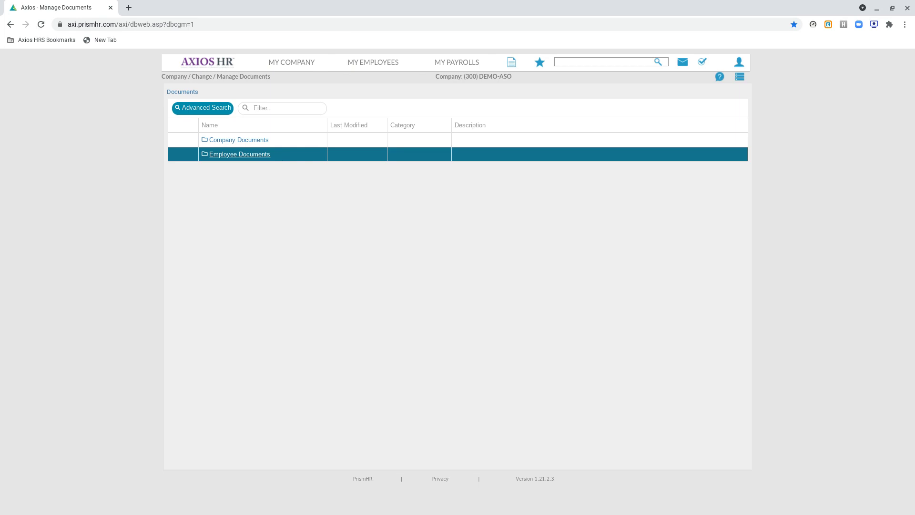
Open the fourth listed employee's folder in Employee Documents and look through both pages of document categories
click(267, 155)
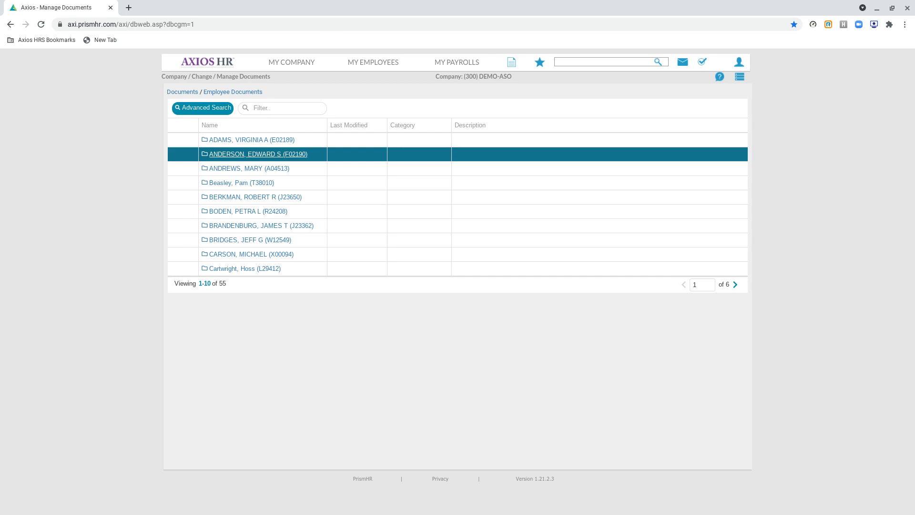
click(261, 183)
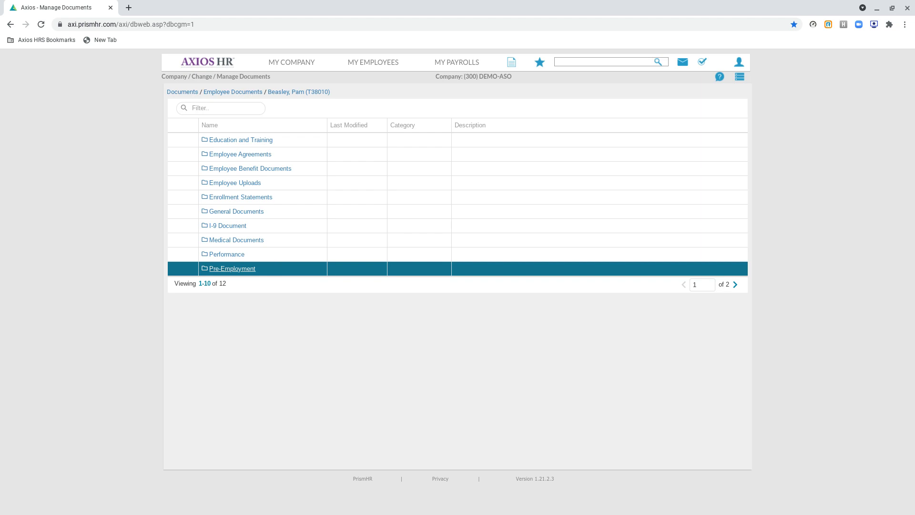
click(736, 284)
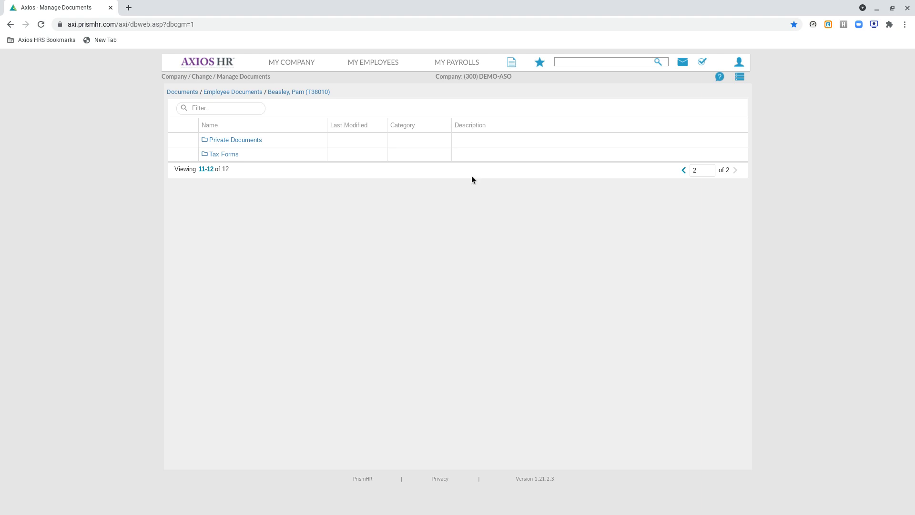
click(684, 172)
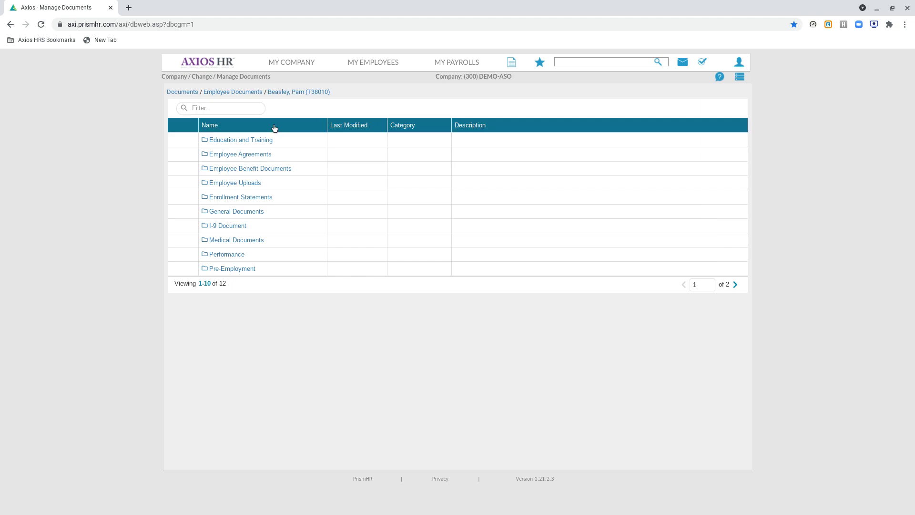
Upload the employee's confidentiality agreement PDF to the Employee Agreements folder with the description "Employee Agreements"
click(263, 157)
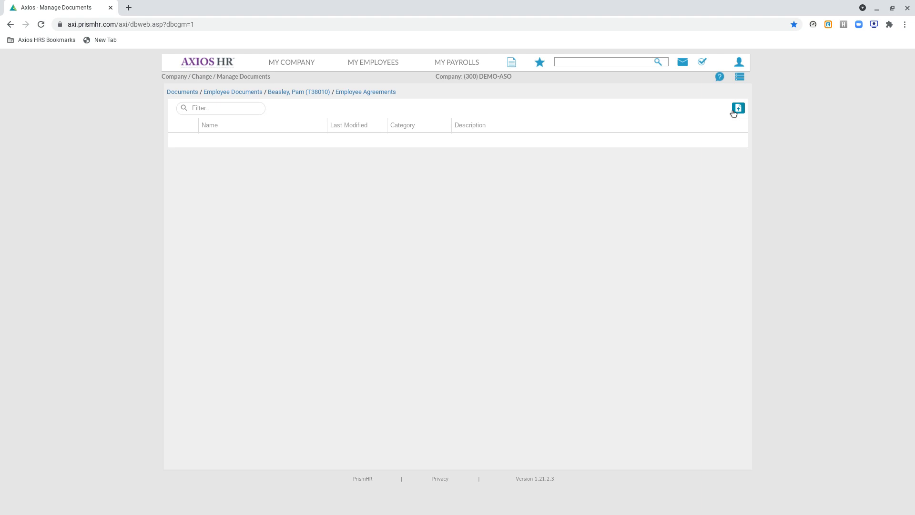
click(737, 110)
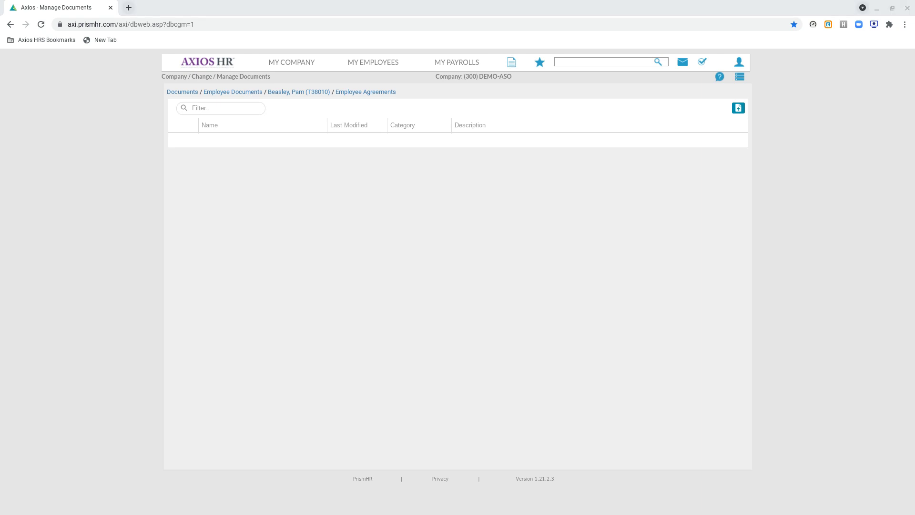
key(Return)
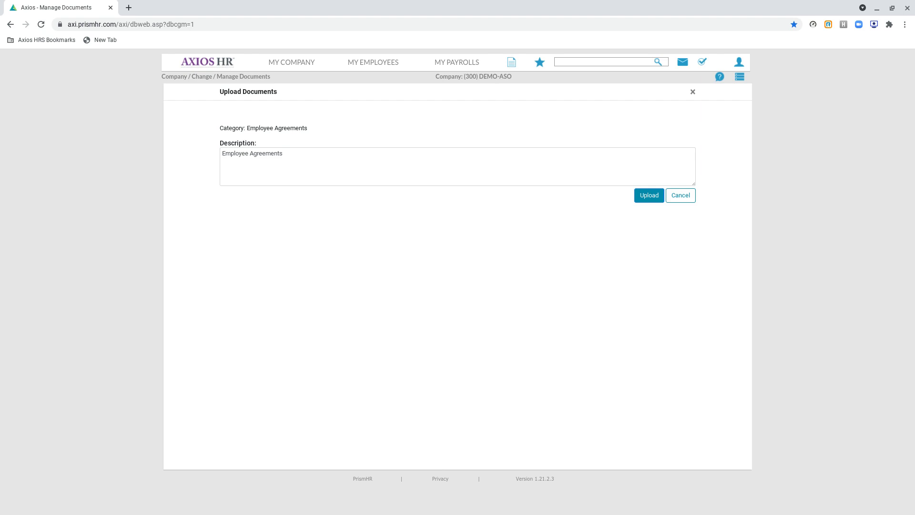
click(641, 200)
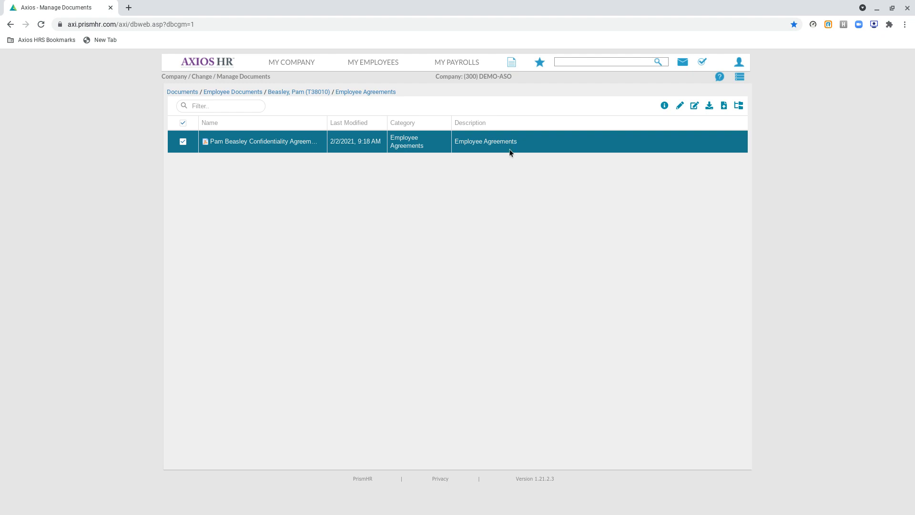
Inspect the uploaded agreement's details, rename form and description form, leaving each without making changes
click(664, 106)
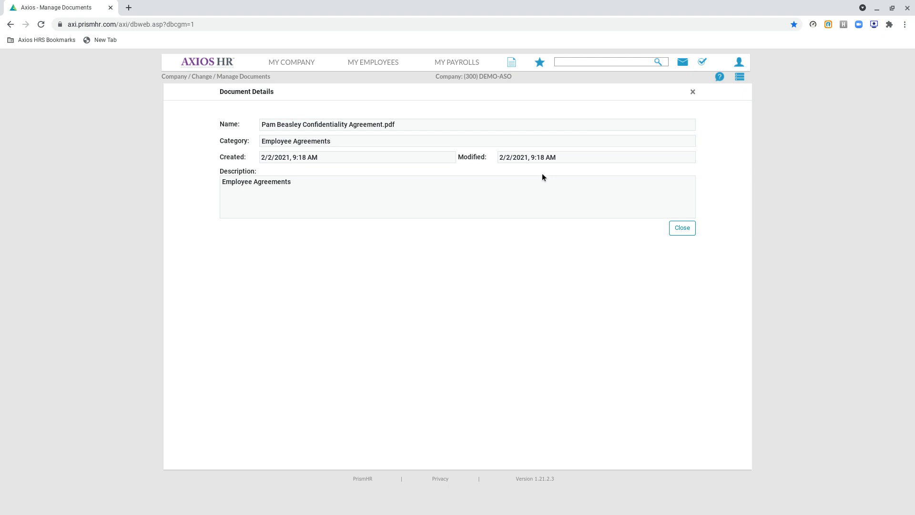
click(691, 232)
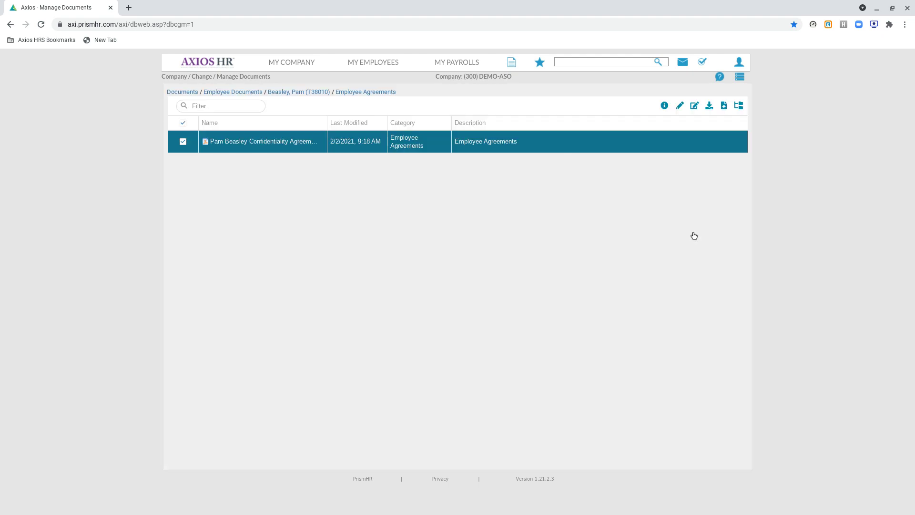
click(679, 107)
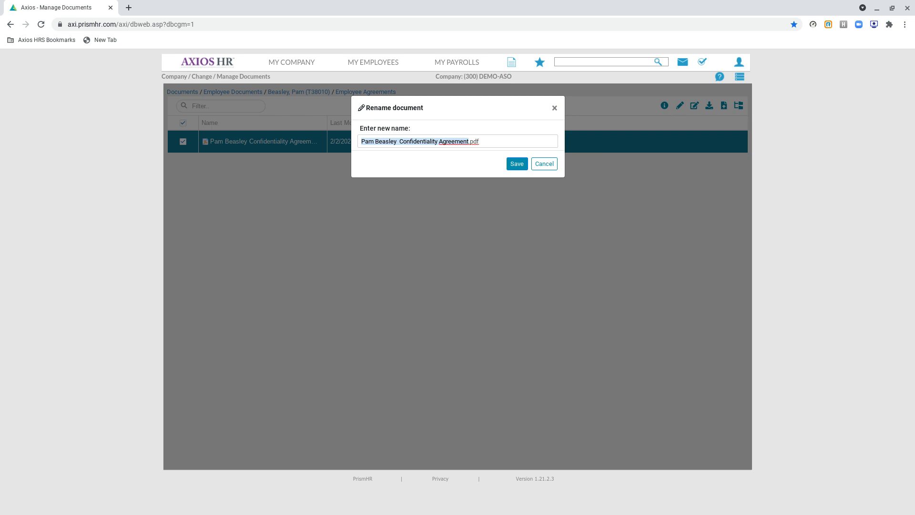
click(544, 164)
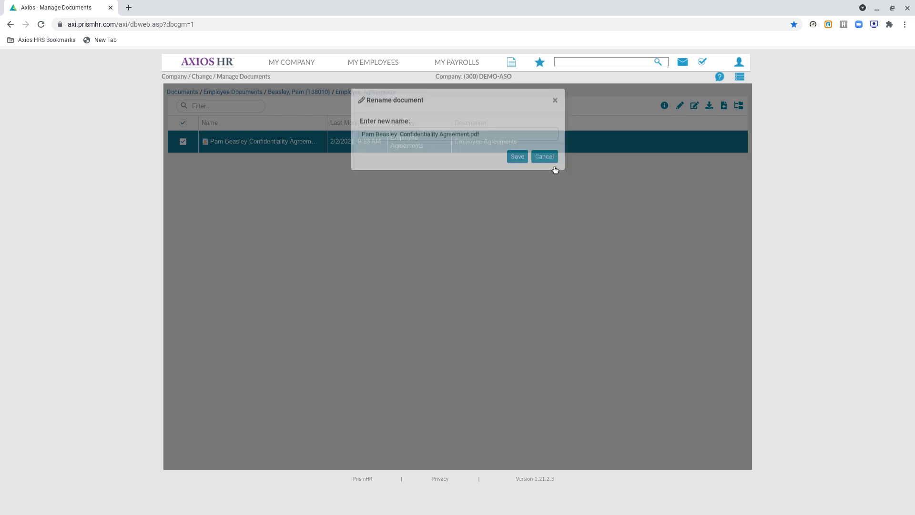
click(691, 110)
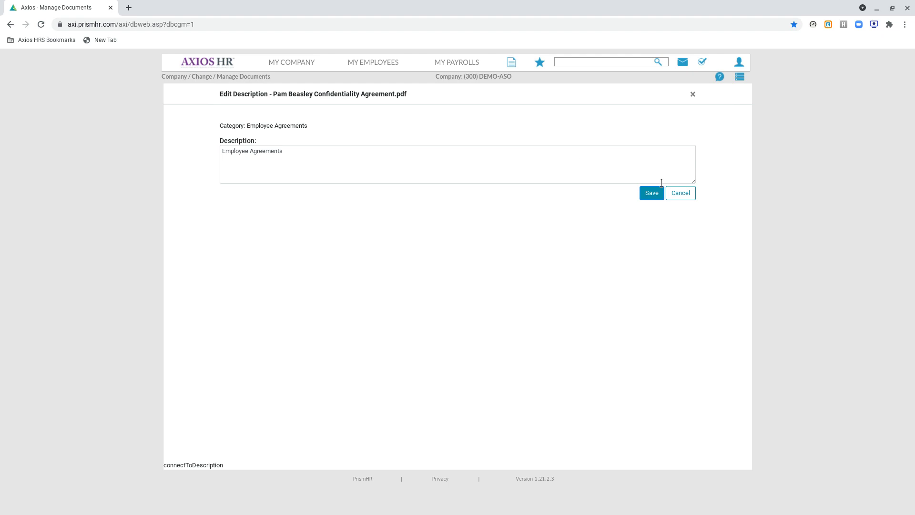
click(675, 193)
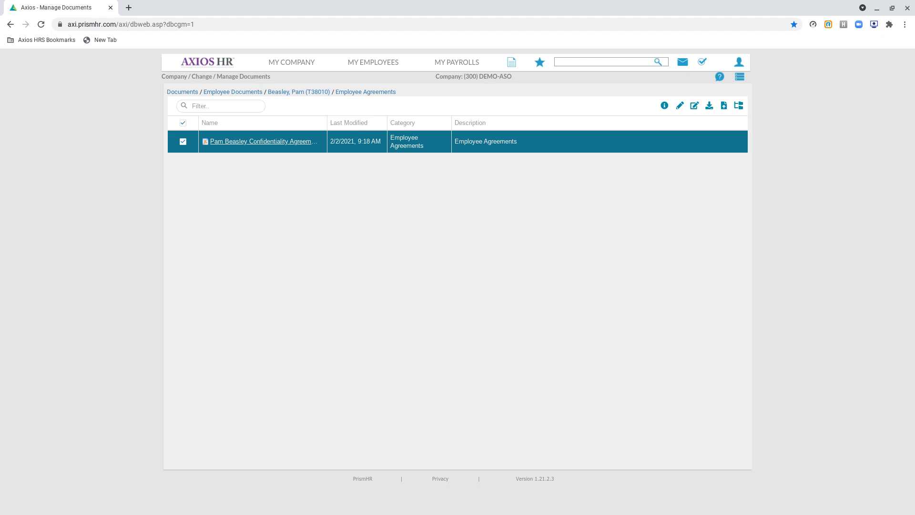
Switch the uploaded confidentiality agreement's document category to Performance
click(739, 107)
scroll(691, 186, down, 2)
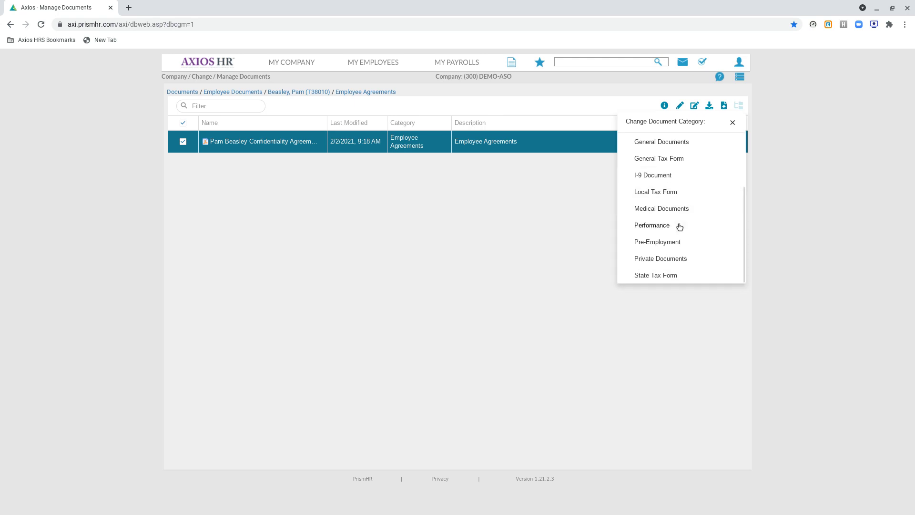
click(681, 224)
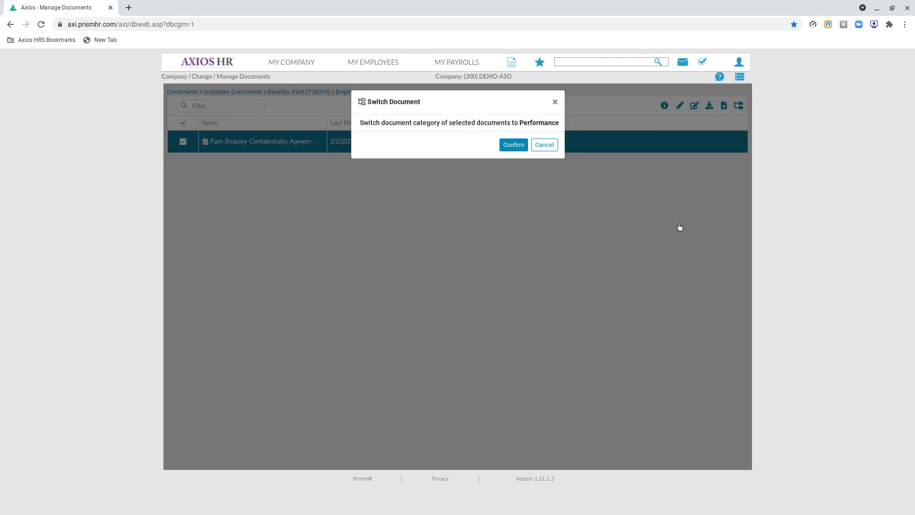
click(512, 150)
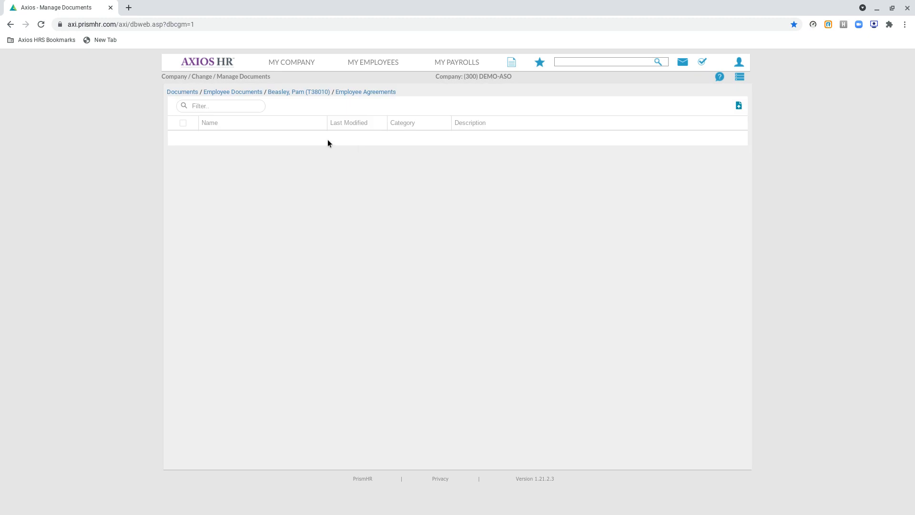
Check the employee's Performance folder for the agreement and view the second page of document categories, ending at the employee's folder list
click(325, 94)
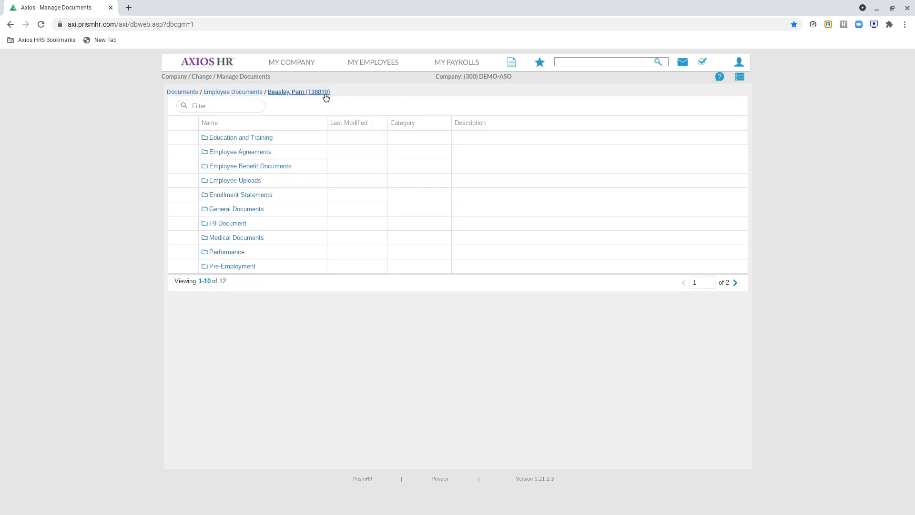
click(237, 254)
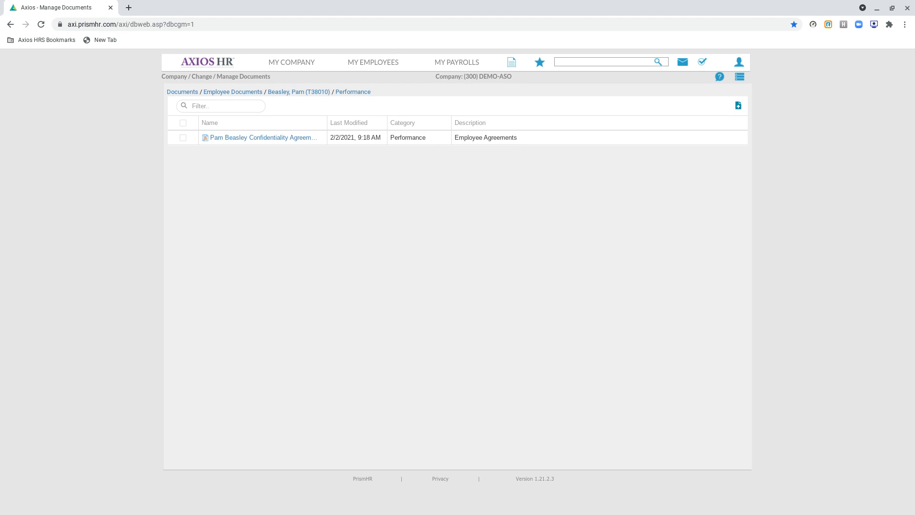
click(293, 92)
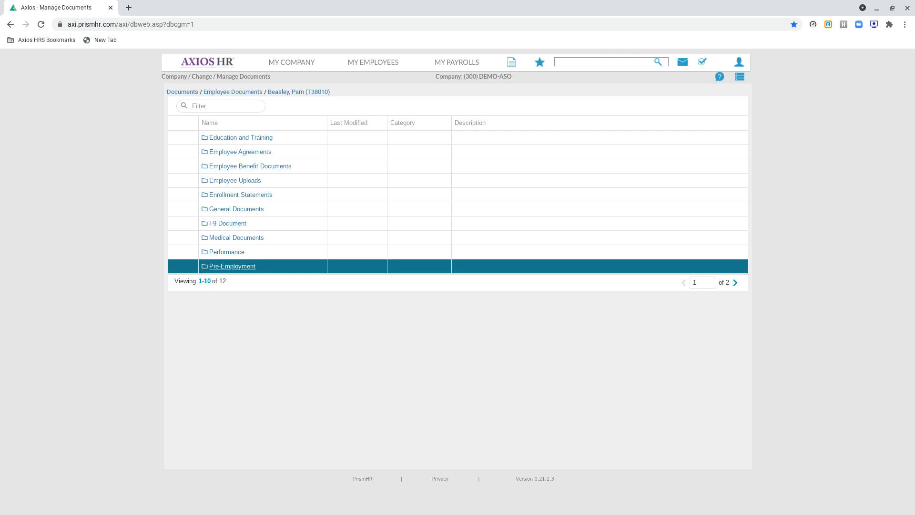
click(734, 282)
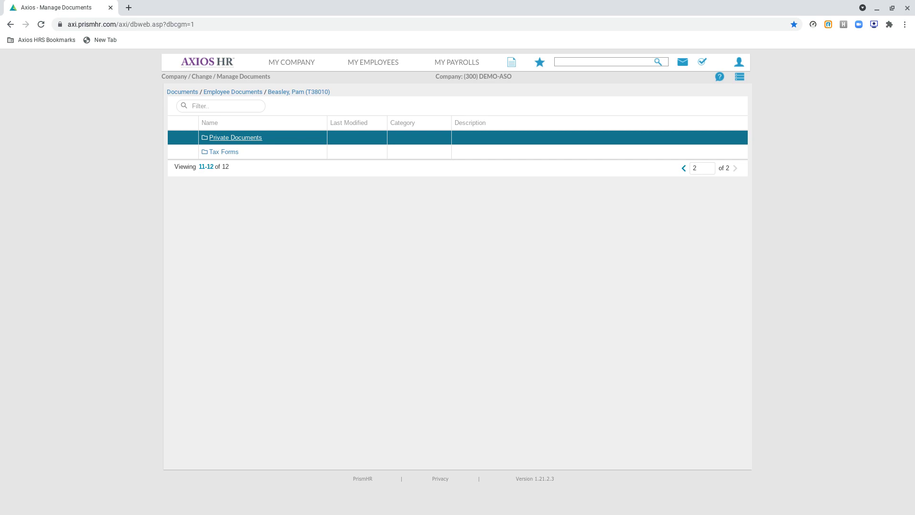
click(282, 93)
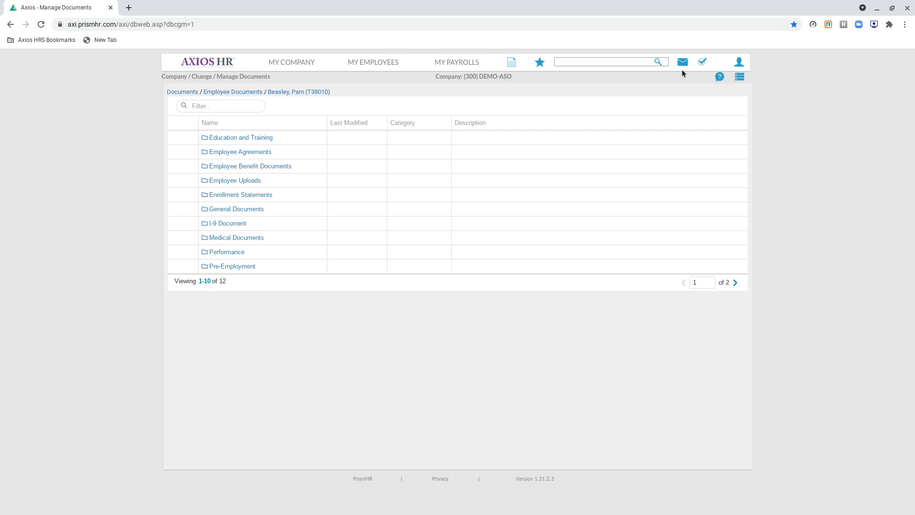
Add the Manage Documents page to the favorites and return to the home dashboard
click(738, 80)
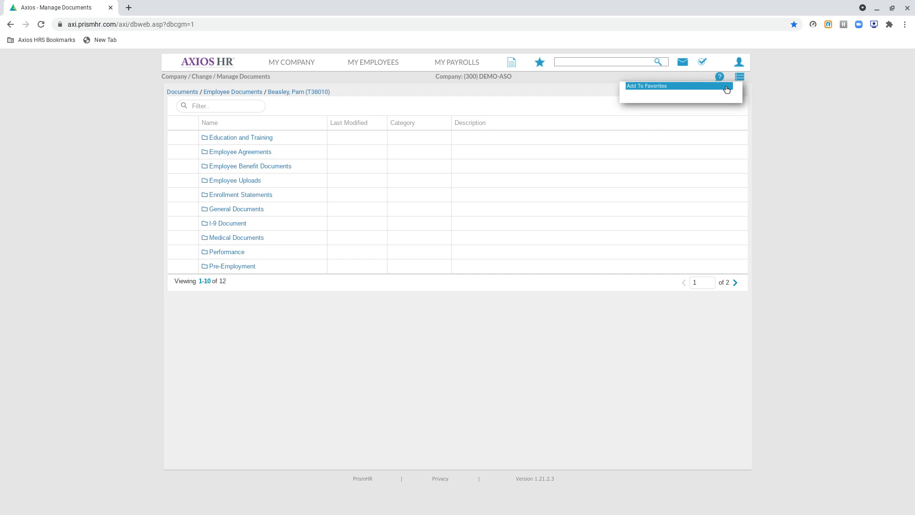
click(726, 87)
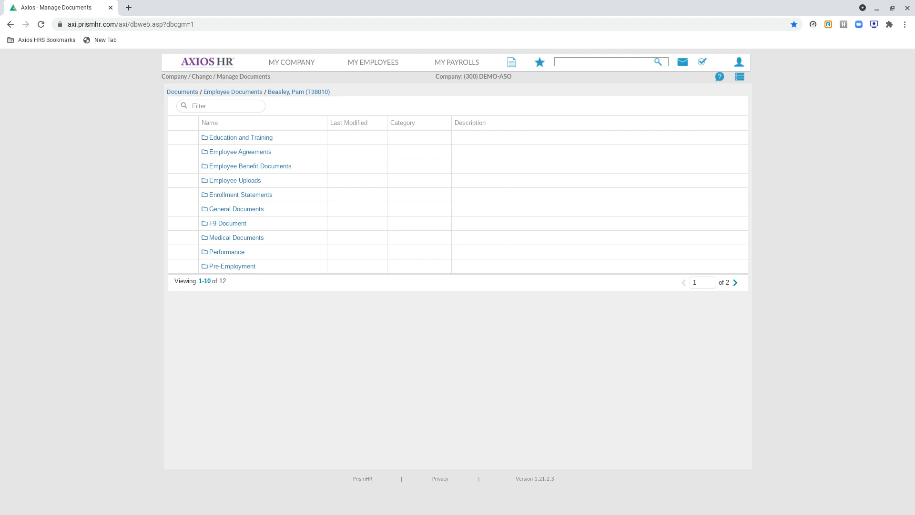
click(209, 63)
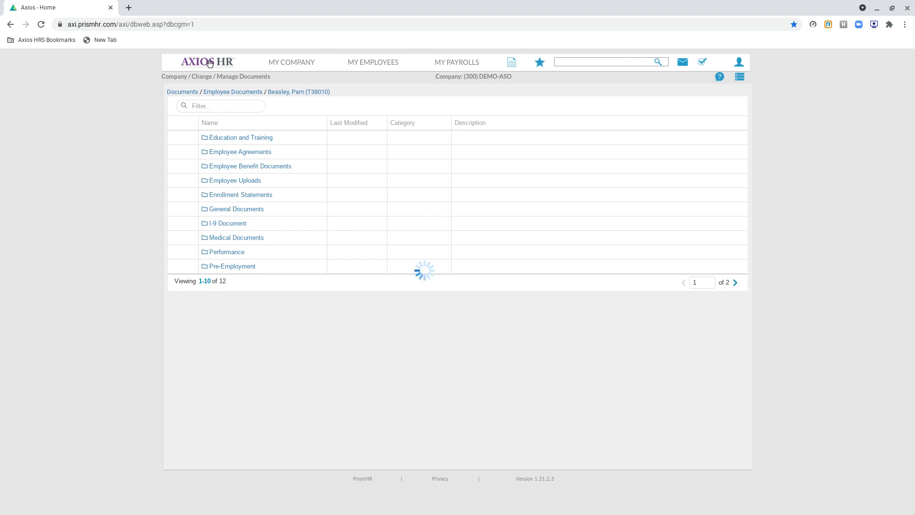